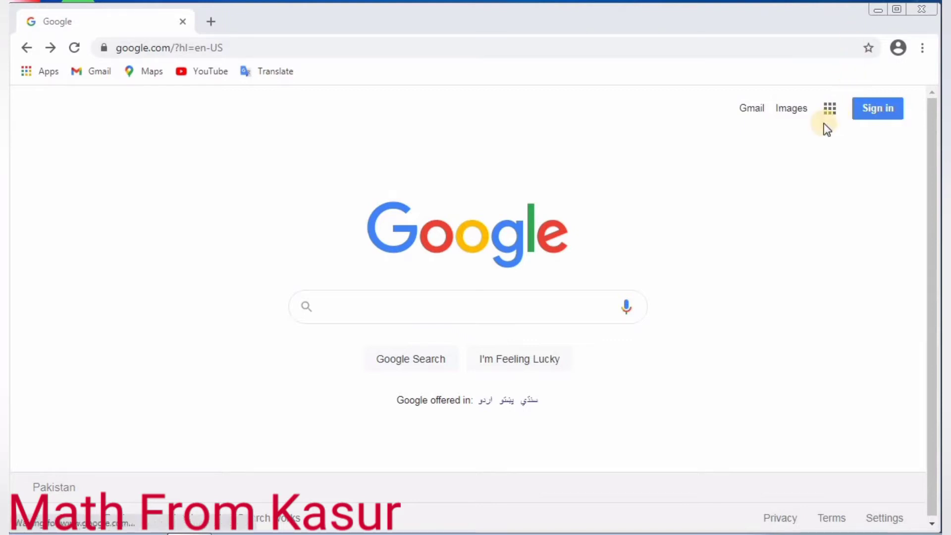
Start signing in from the Google home page to reach the account chooser.
mouse_move(836, 88)
mouse_down()
mouse_move(858, 111)
mouse_move(917, 126)
mouse_up()
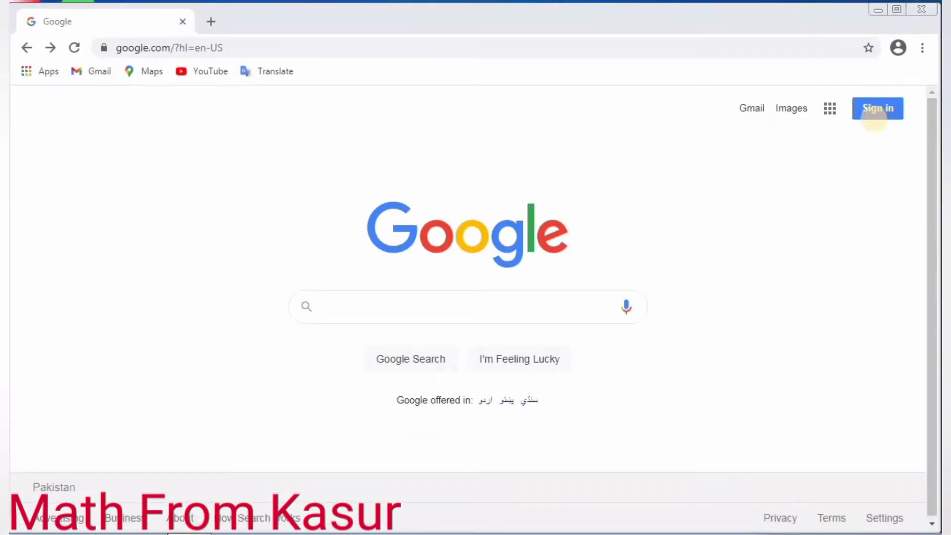
click(874, 113)
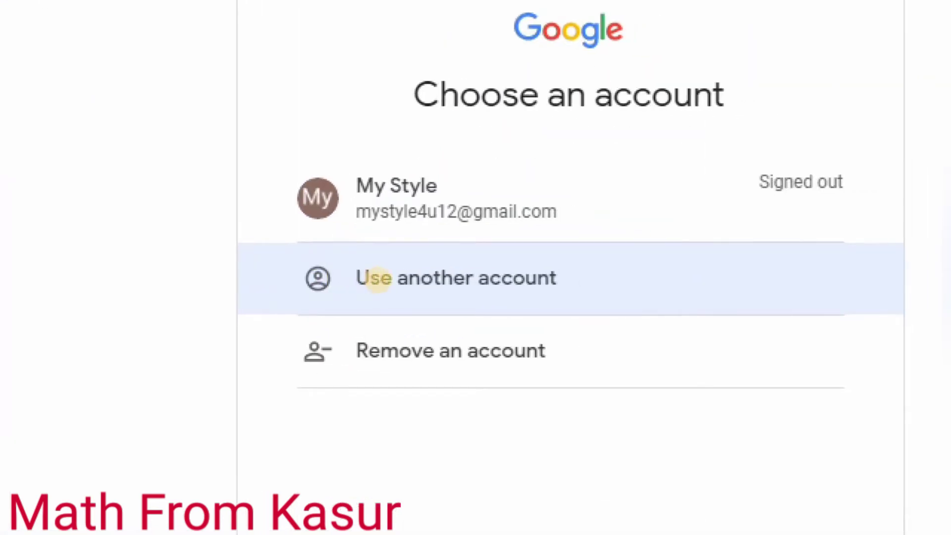
Choose 'Use another account', then bring up the Create account options.
click(280, 257)
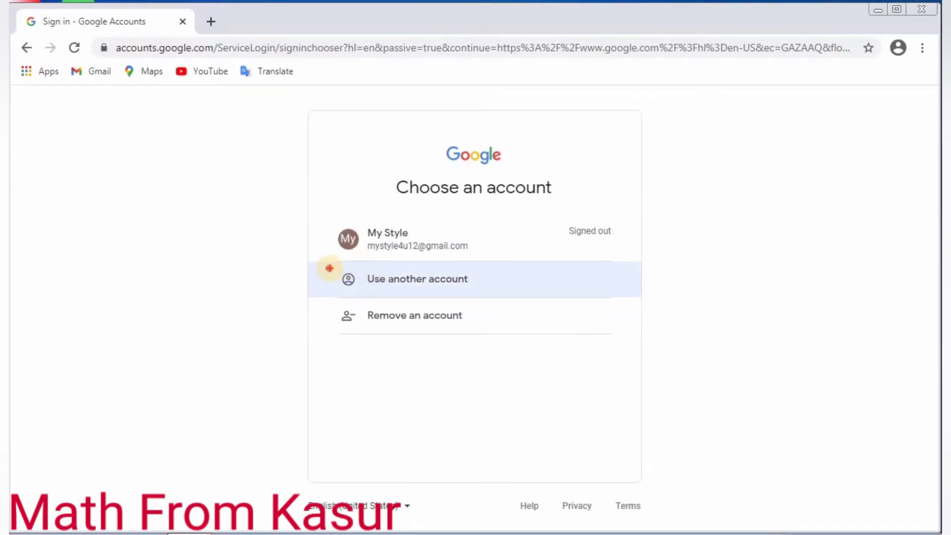
drag(330, 268, 488, 297)
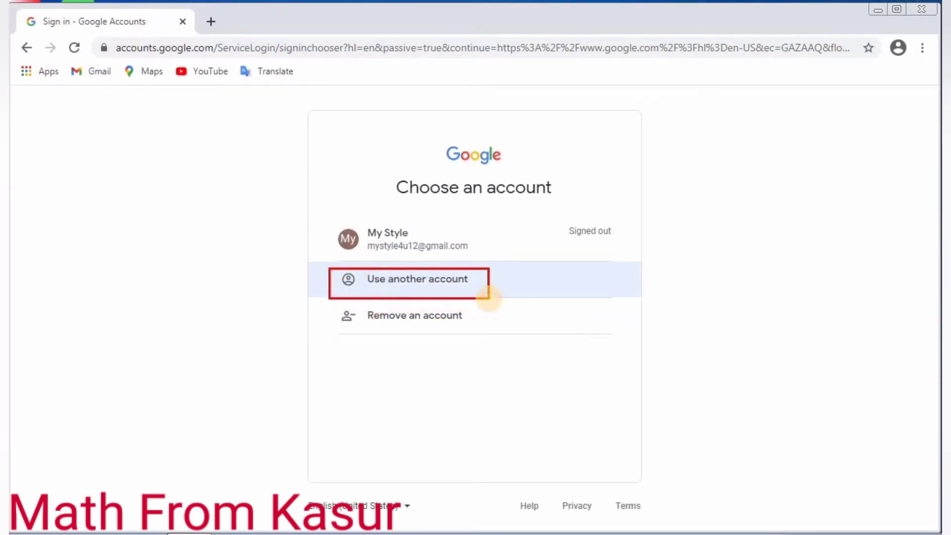
click(448, 281)
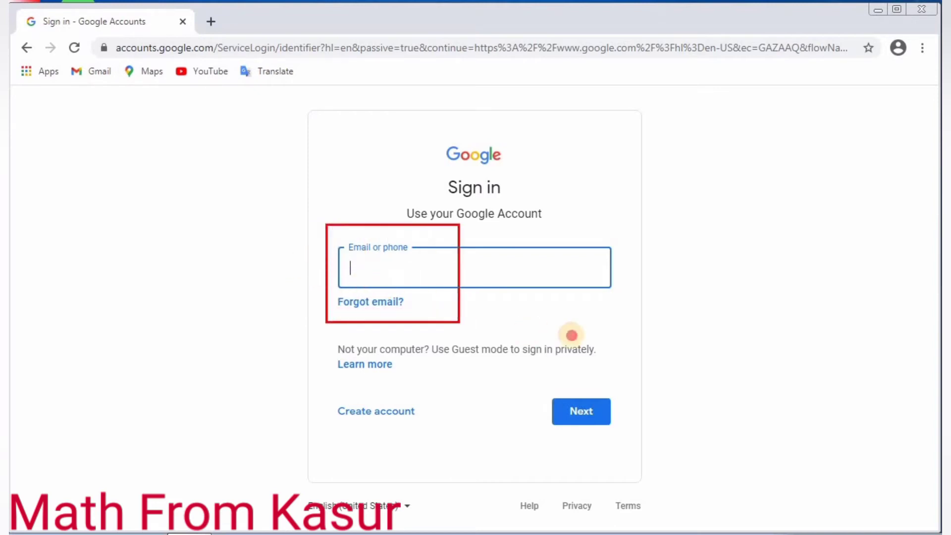
drag(572, 335, 622, 335)
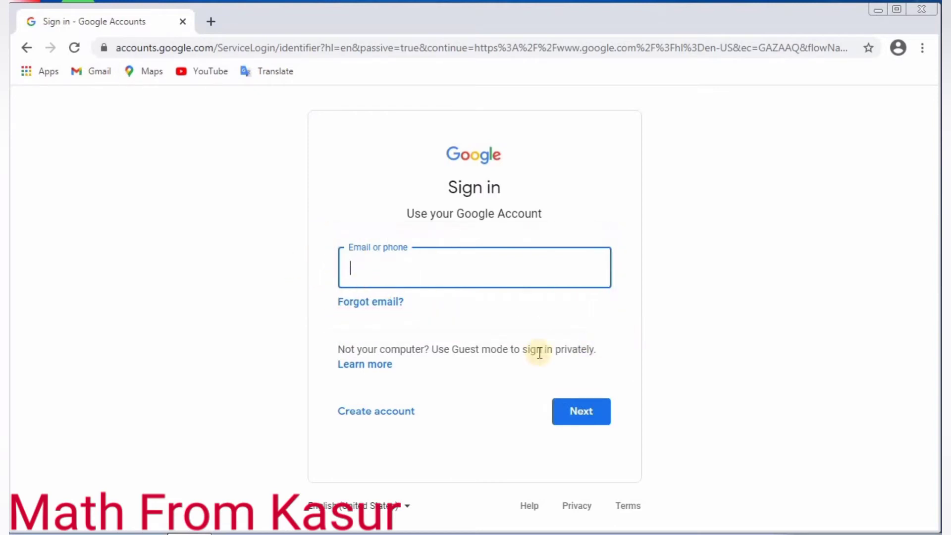
click(366, 411)
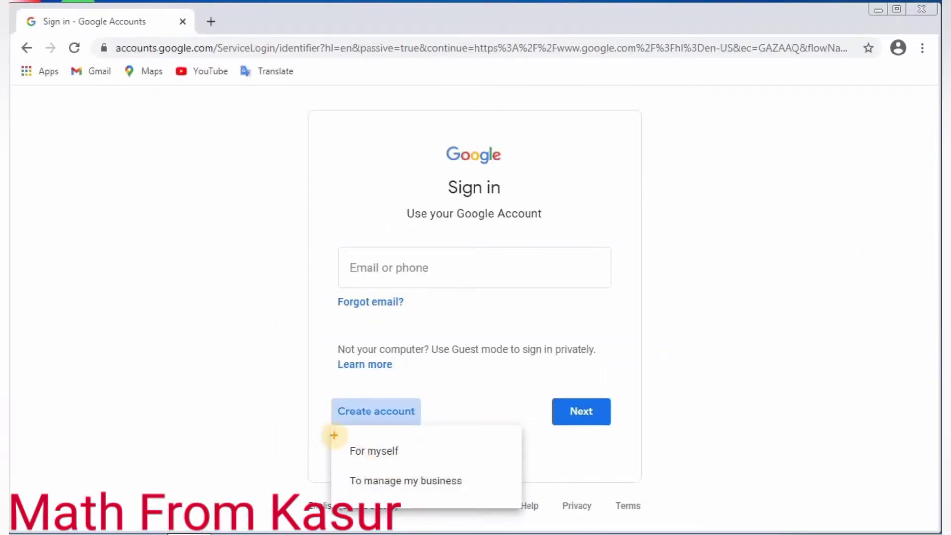
mouse_move(334, 435)
mouse_down()
mouse_move(356, 460)
mouse_move(448, 467)
mouse_up()
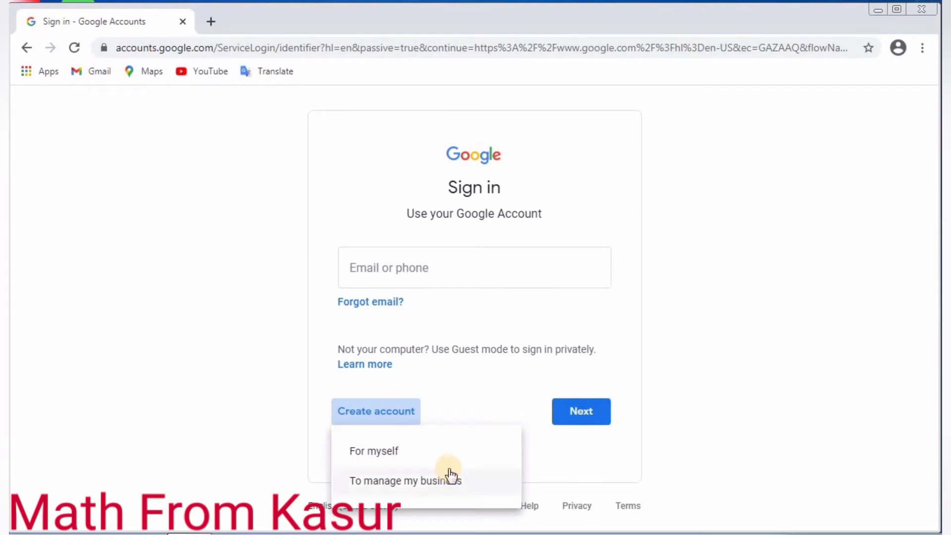
Pick 'For myself' to open the blank personal account sign-up form.
click(365, 452)
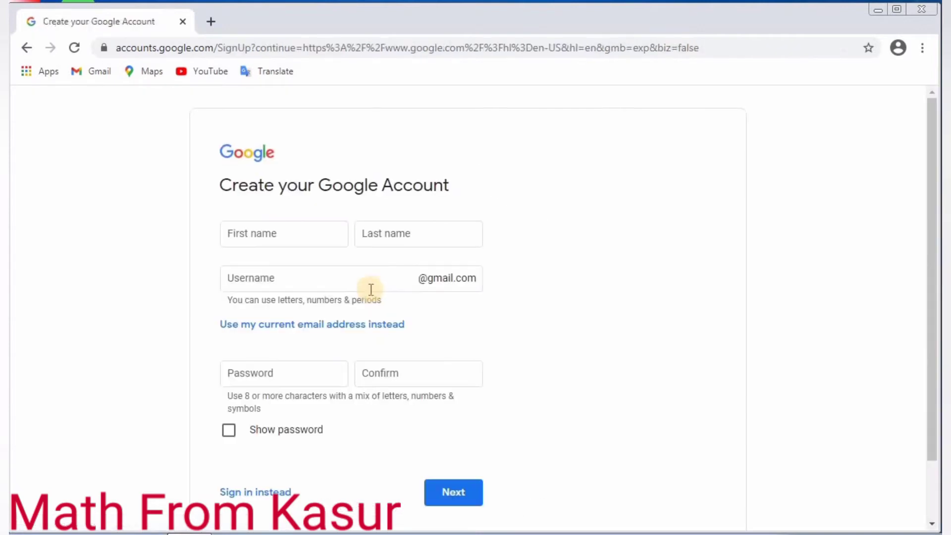
click(282, 222)
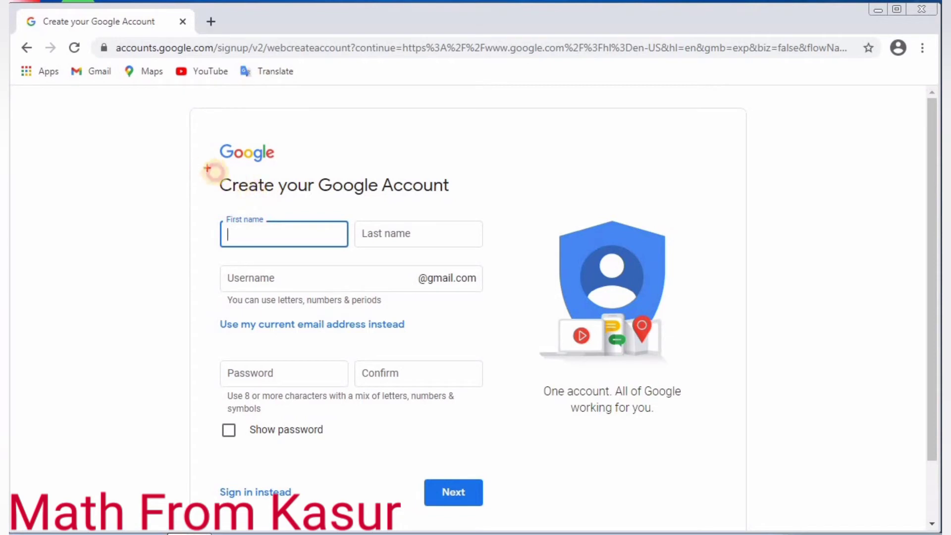
drag(206, 168, 249, 184)
mouse_move(324, 213)
mouse_down()
mouse_move(462, 208)
mouse_move(455, 213)
mouse_up()
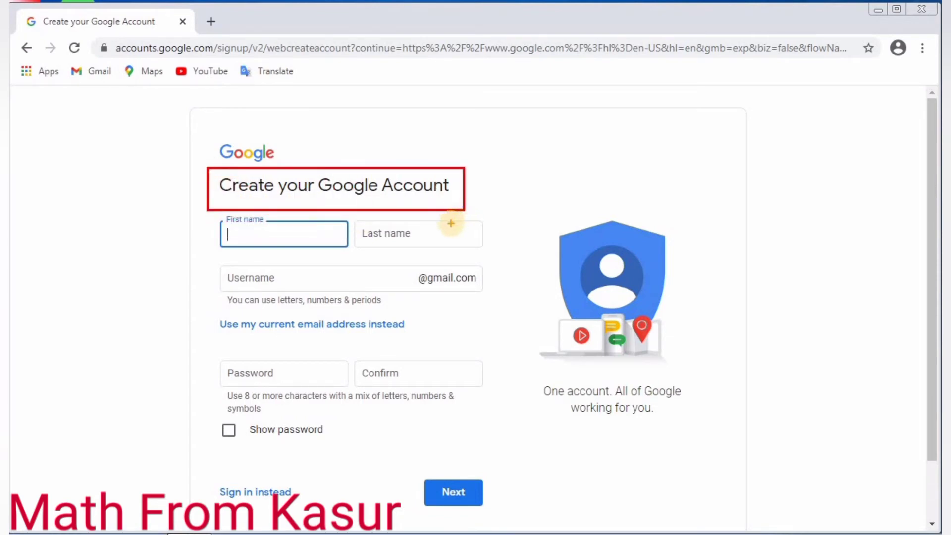
key(Escape)
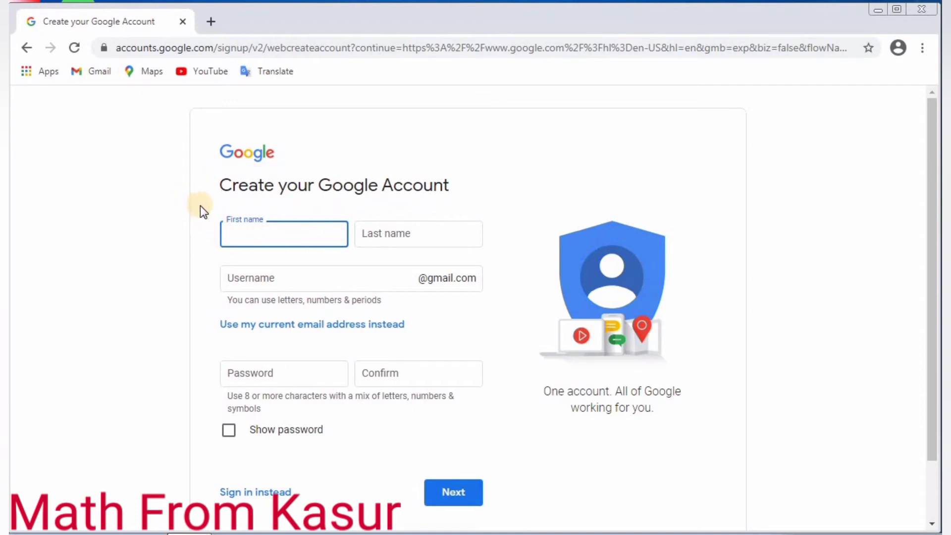
mouse_move(200, 205)
mouse_down()
mouse_move(346, 240)
mouse_move(492, 253)
mouse_up()
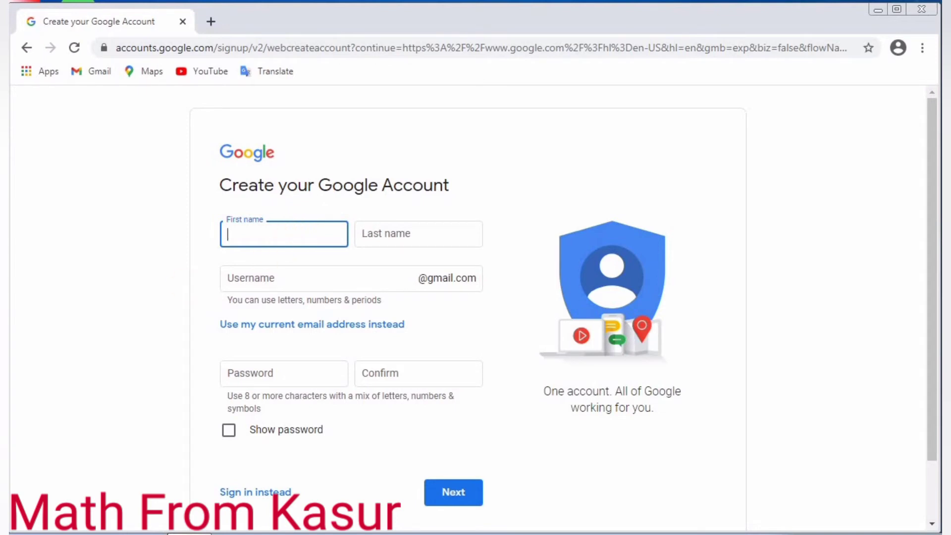
Enter the new account's first and last name and settle on a Gmail username.
click(414, 237)
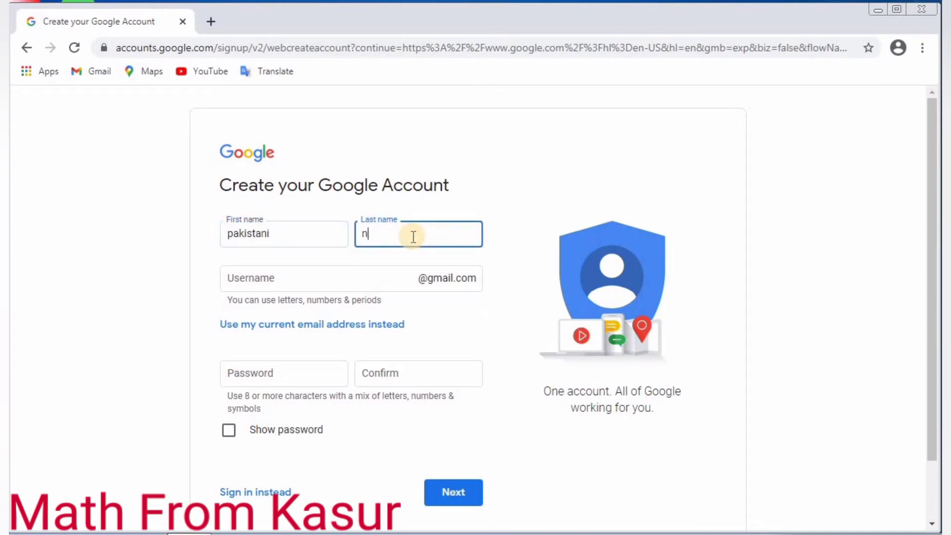
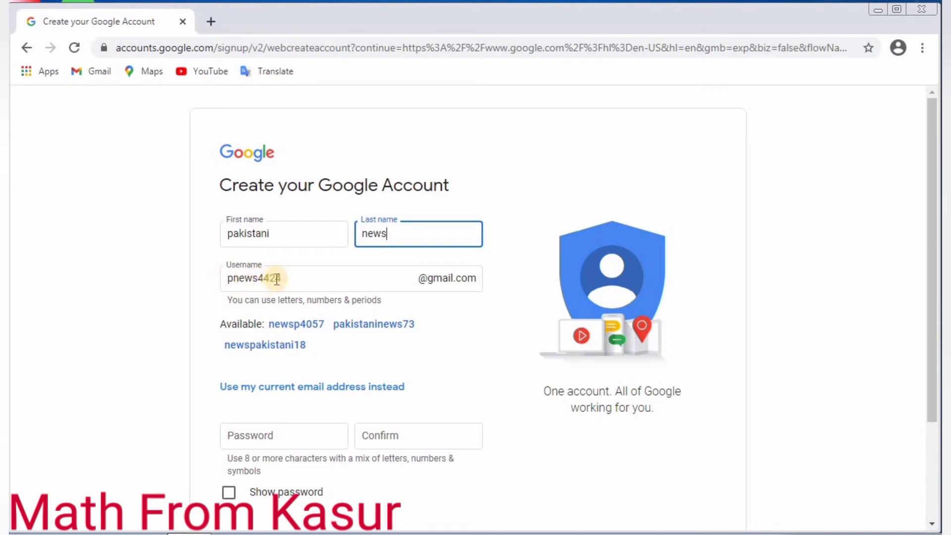
drag(226, 277, 272, 274)
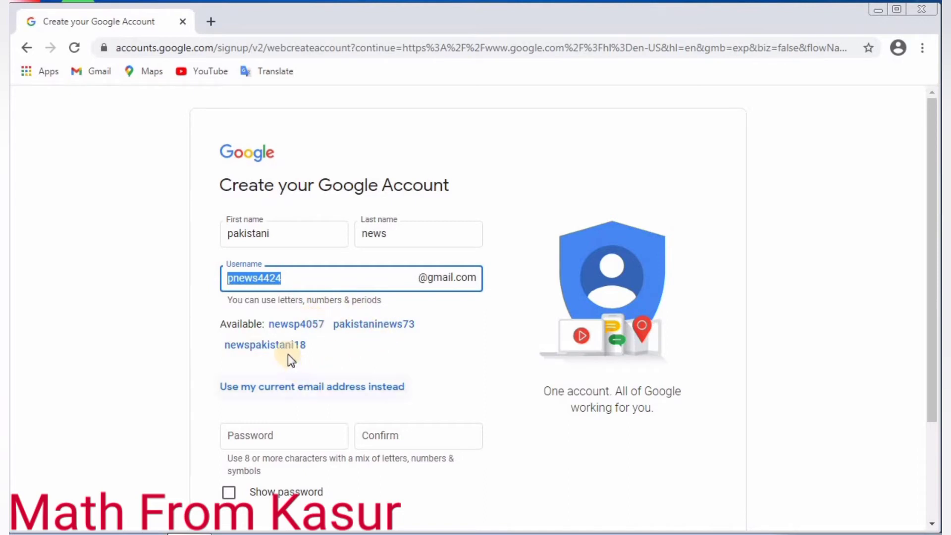
click(305, 282)
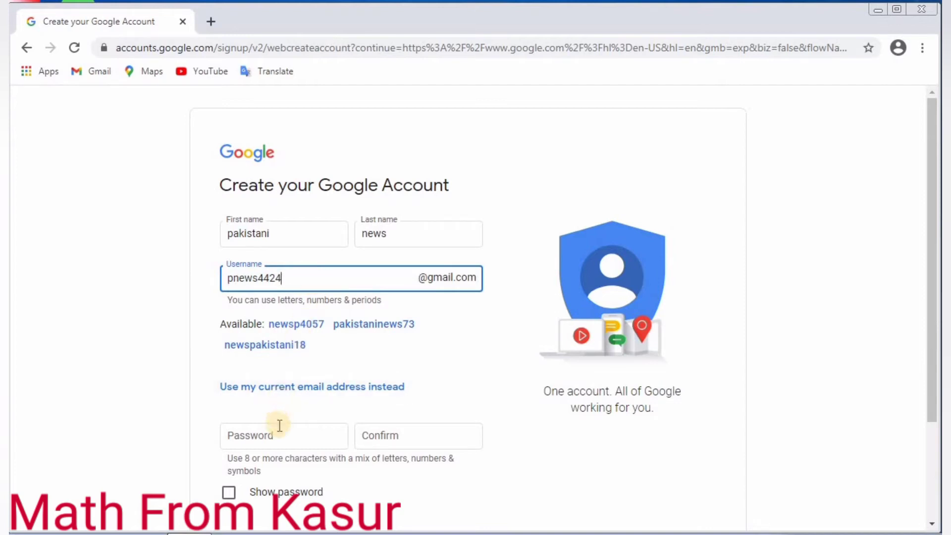
Paste the account password into both the password and confirm fields.
scroll(279, 426, down, 1)
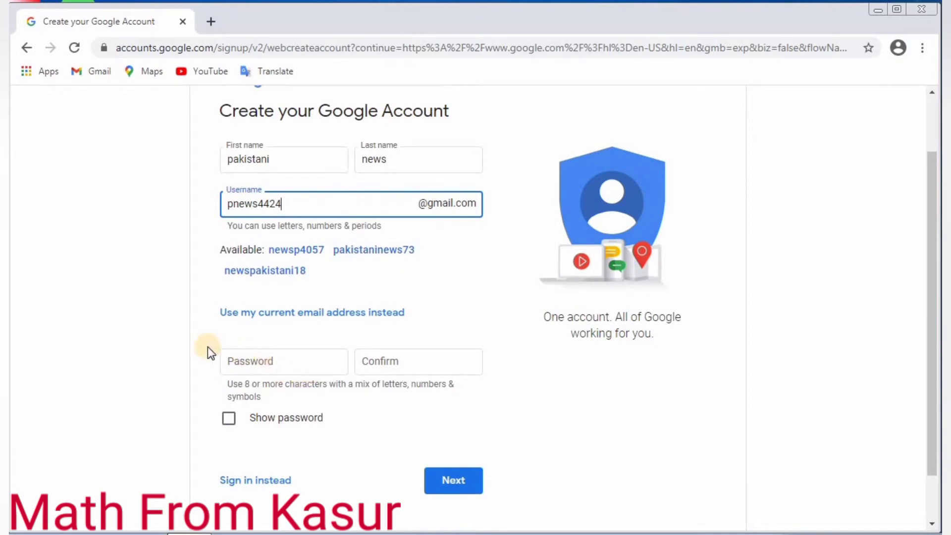
mouse_move(213, 344)
mouse_down()
mouse_move(317, 382)
mouse_move(492, 382)
mouse_up()
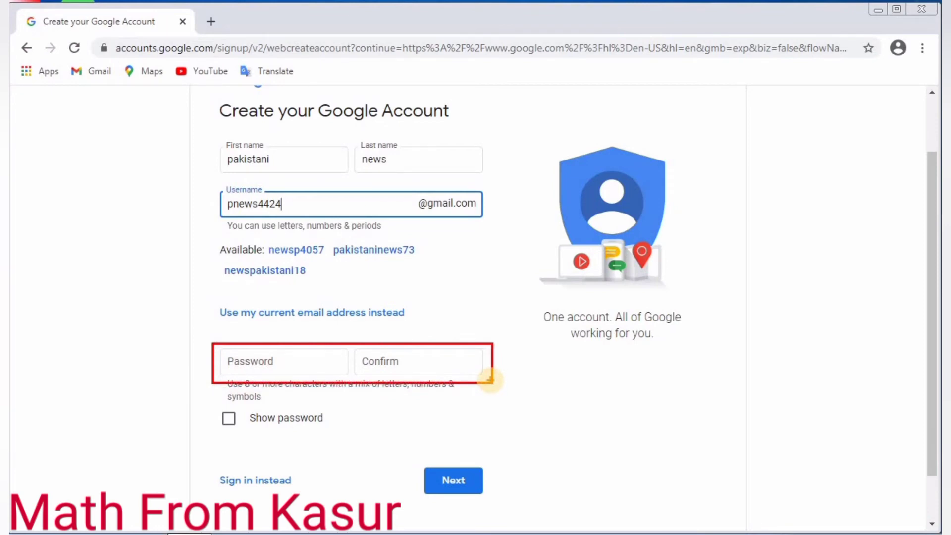
click(248, 362)
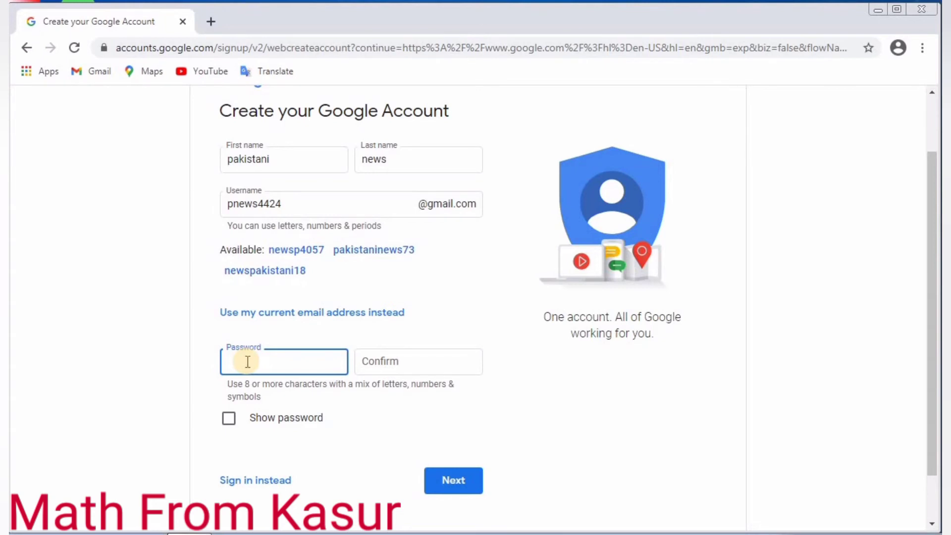
key(ctrl+v)
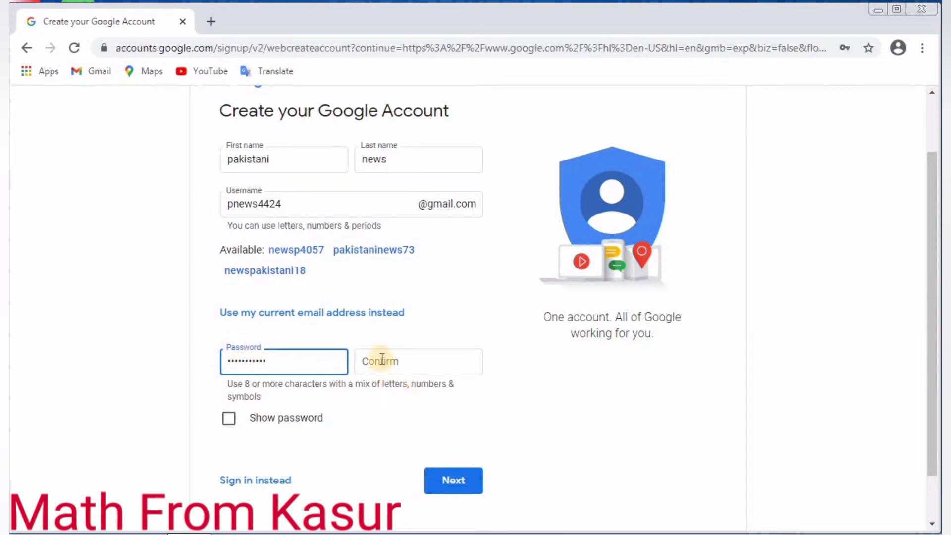
click(382, 358)
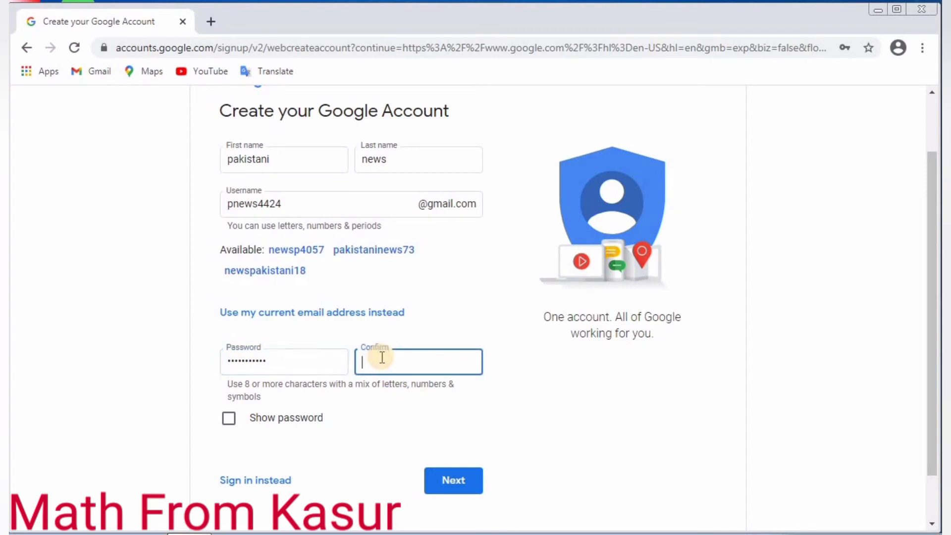
key(ctrl+v)
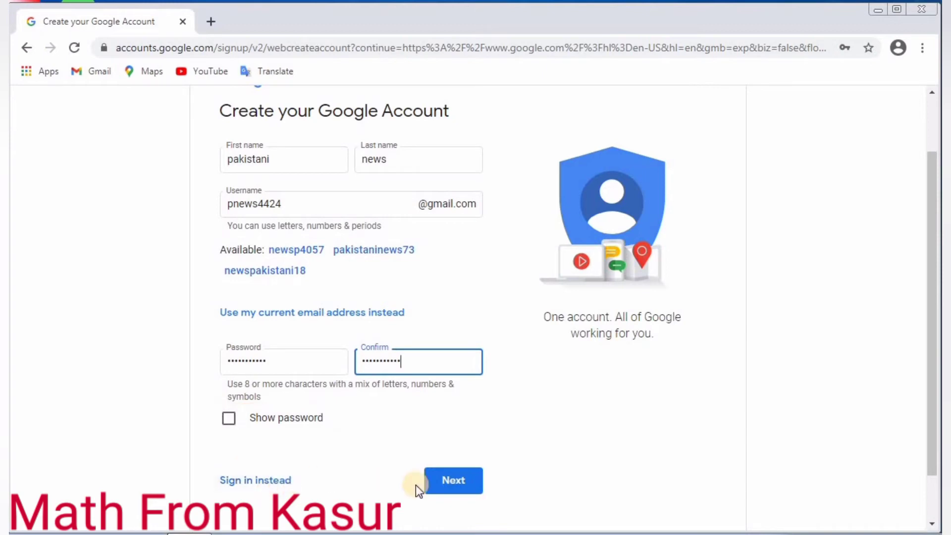
Submit the completed name, username and password page with Next.
click(451, 483)
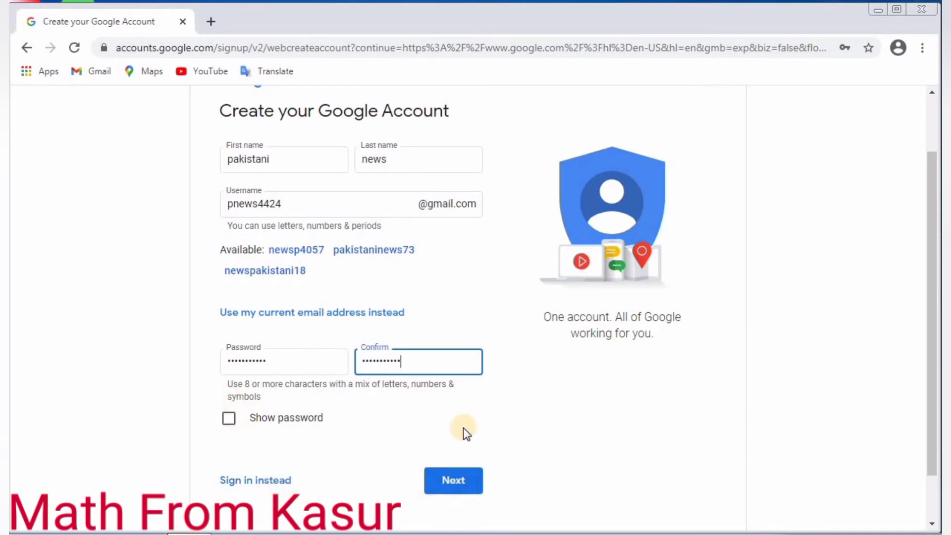
click(447, 485)
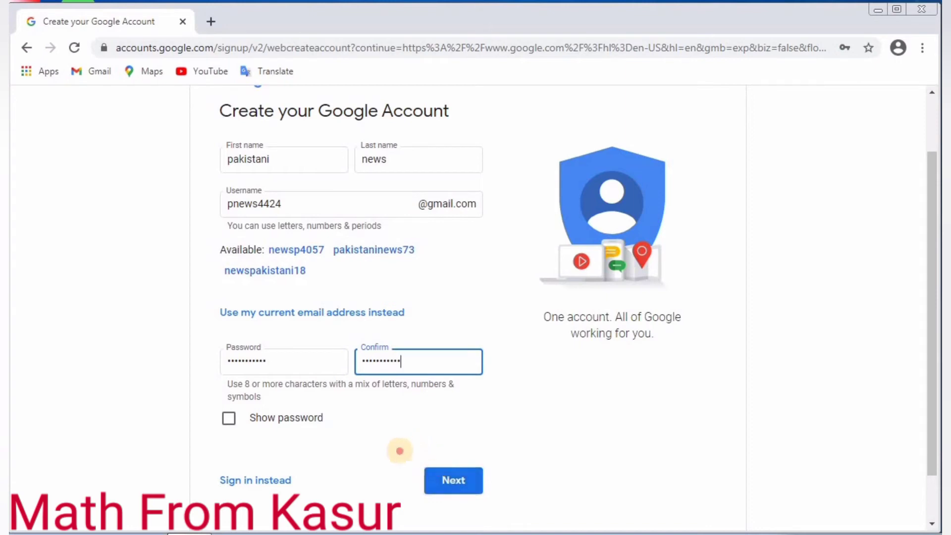
click(462, 493)
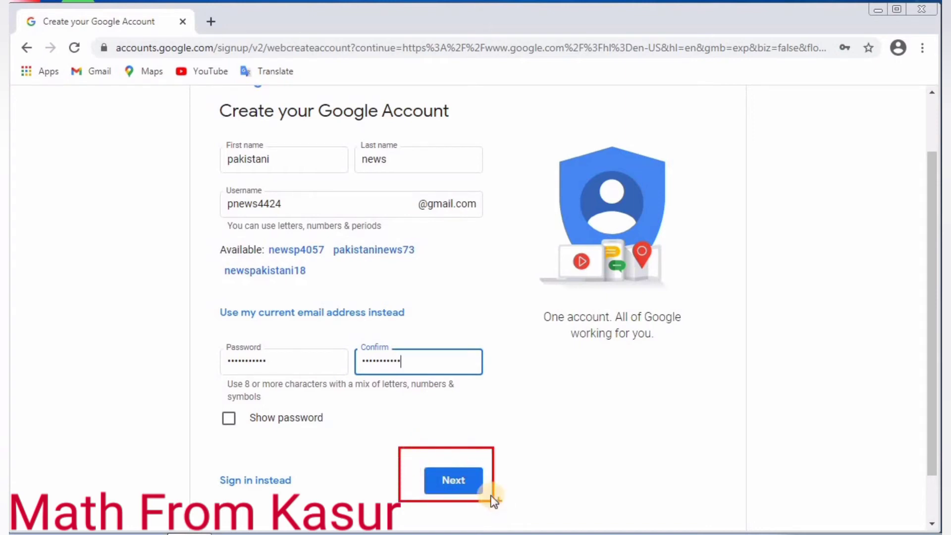
click(442, 468)
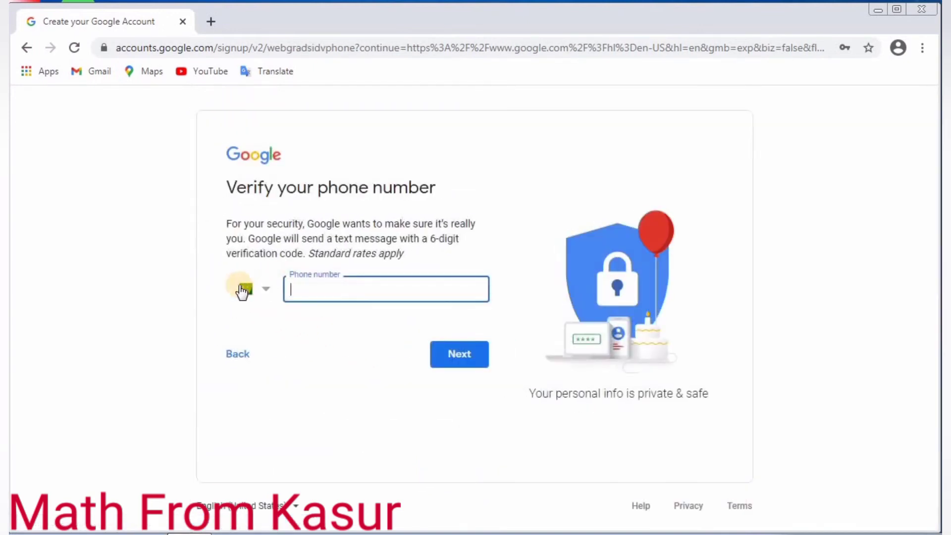
Fill in the second saved Pakistani phone number and send it for a verification code.
mouse_move(234, 262)
mouse_down()
mouse_move(244, 284)
mouse_move(431, 329)
mouse_move(499, 322)
mouse_up()
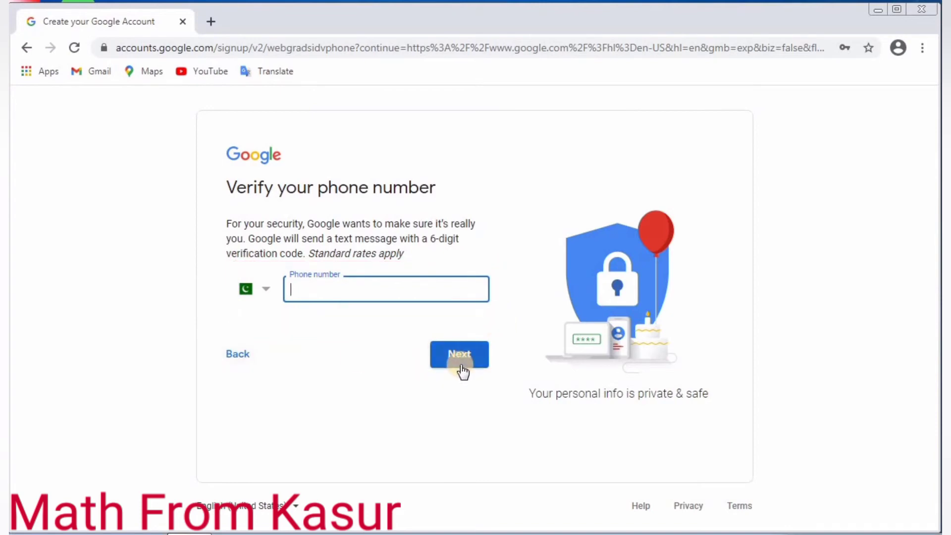
click(321, 282)
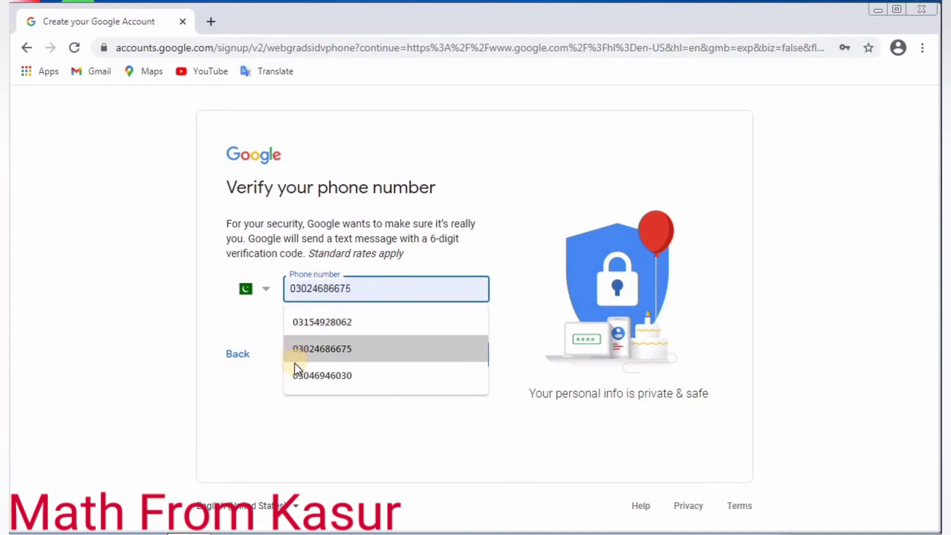
click(335, 327)
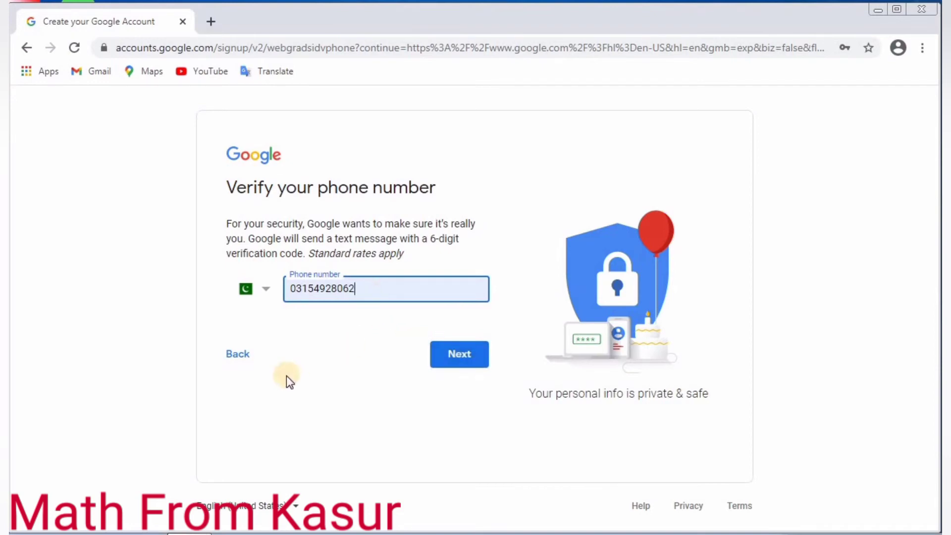
key(BackSpace)
key(BackSpace)
key(BackSpace)
key(BackSpace)
key(BackSpace)
key(BackSpace)
key(BackSpace)
key(BackSpace)
key(BackSpace)
key(BackSpace)
key(BackSpace)
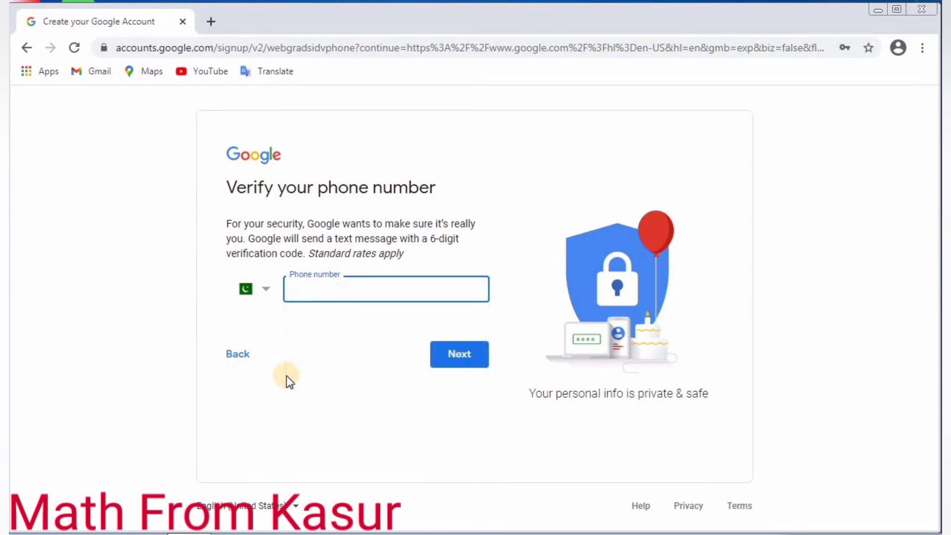
click(329, 283)
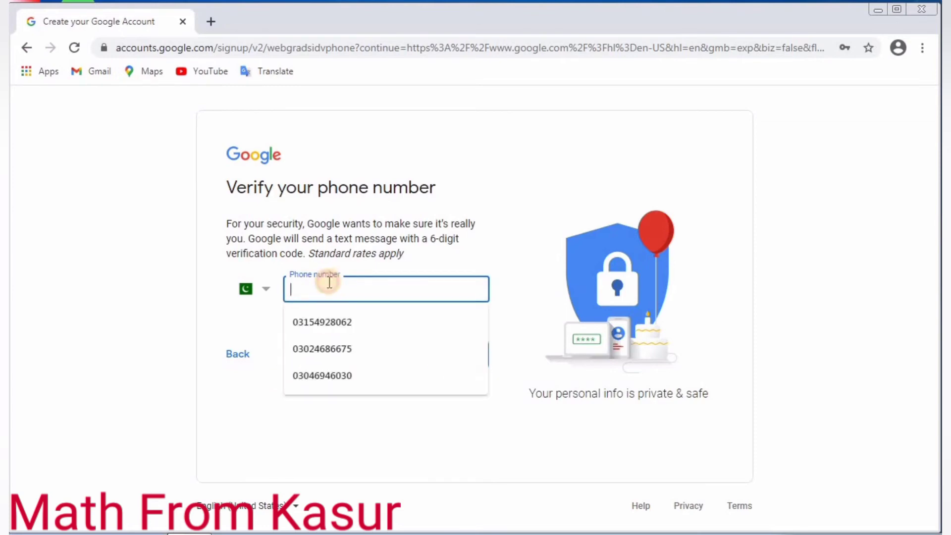
click(336, 354)
click(461, 355)
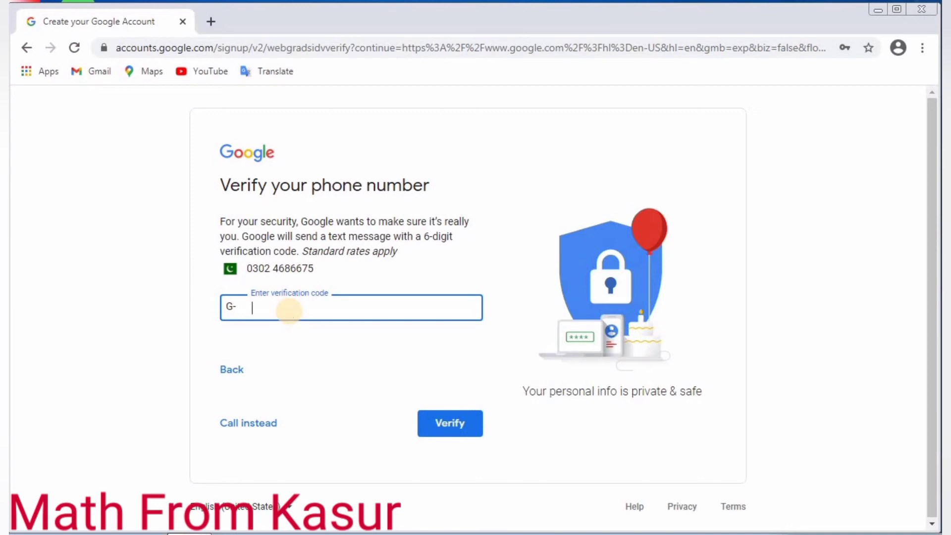
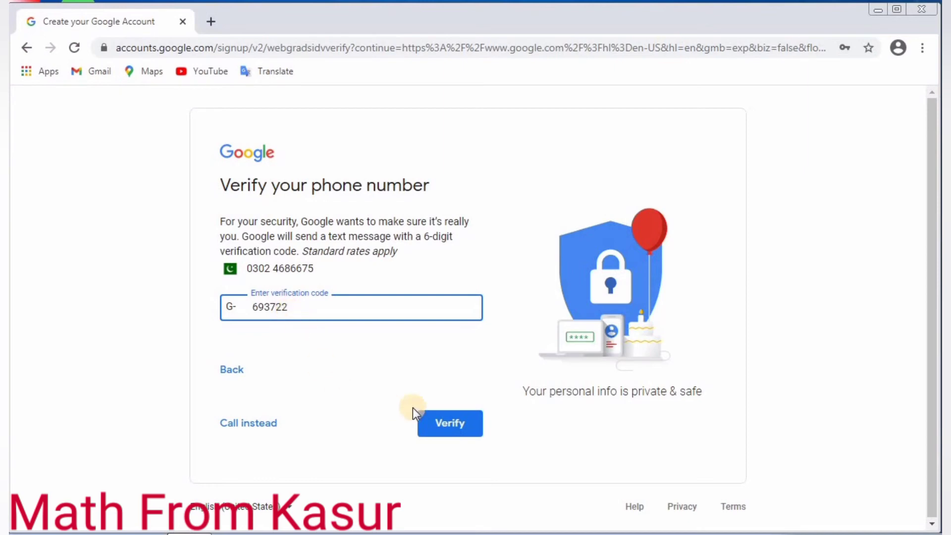
Enter the six-digit code from the text message and verify the phone.
click(459, 422)
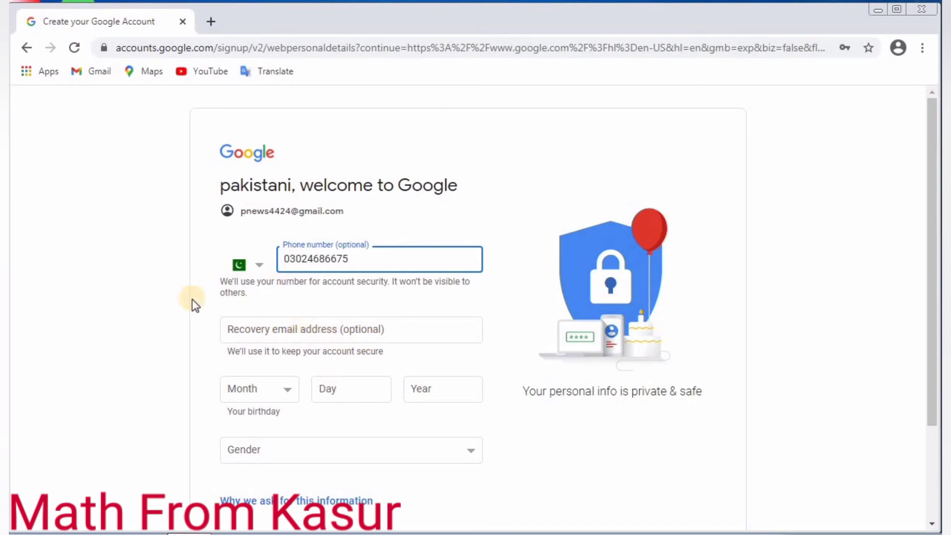
mouse_move(210, 307)
mouse_down()
mouse_move(293, 350)
mouse_move(515, 355)
mouse_move(501, 352)
mouse_up()
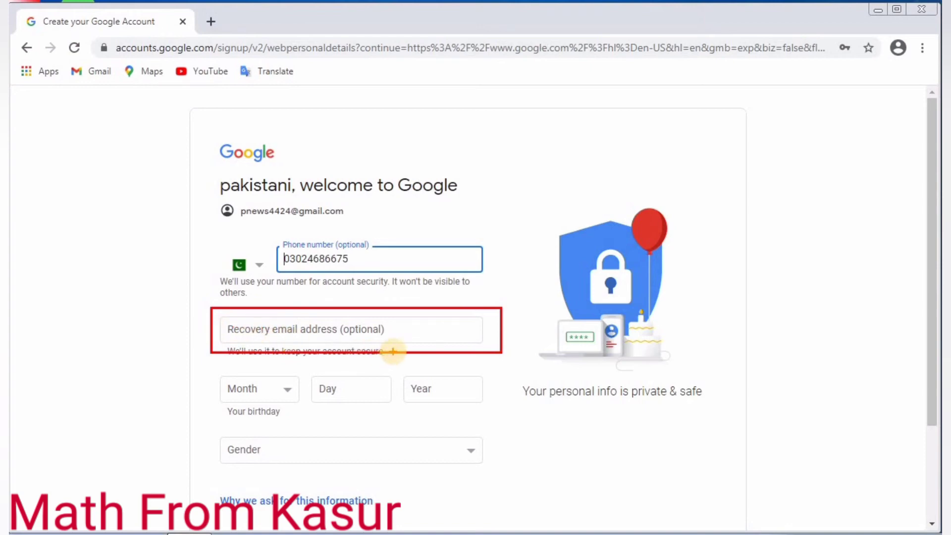
key(Escape)
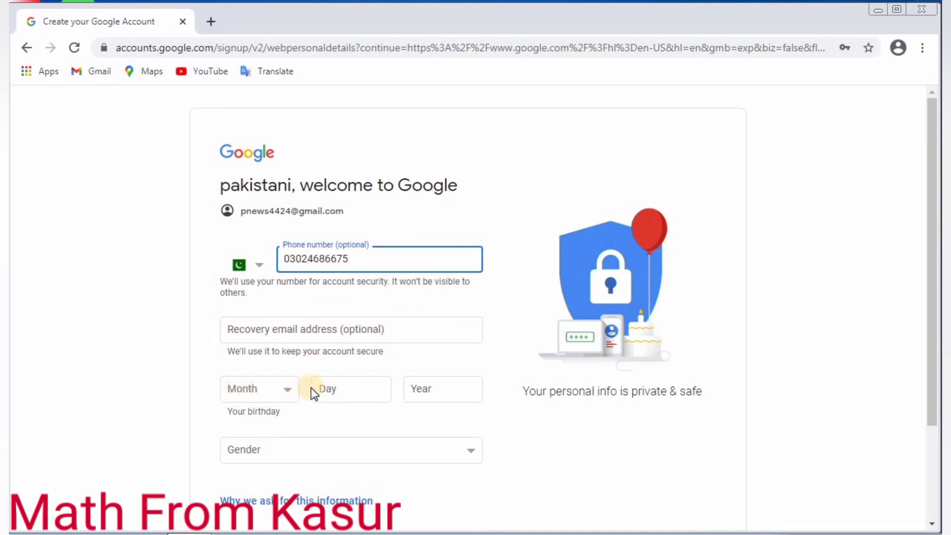
click(286, 388)
click(252, 329)
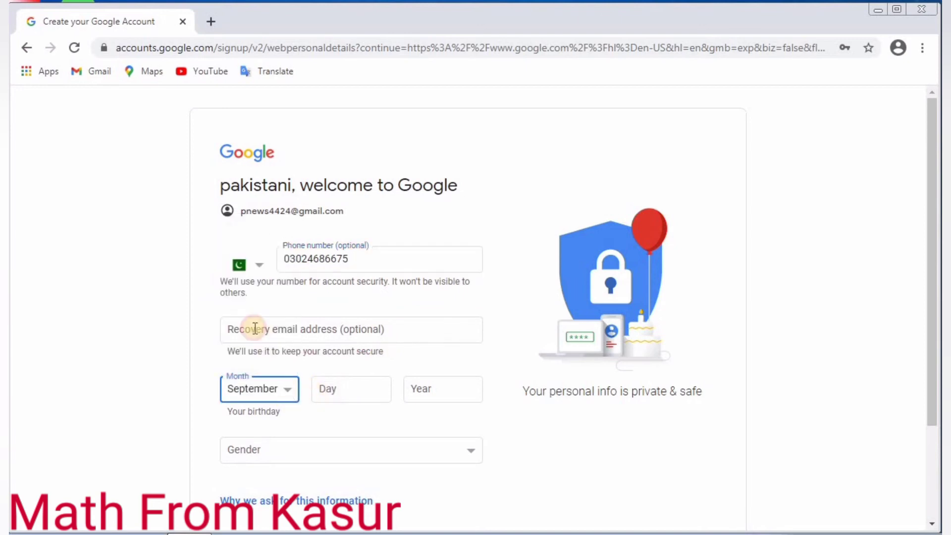
click(328, 390)
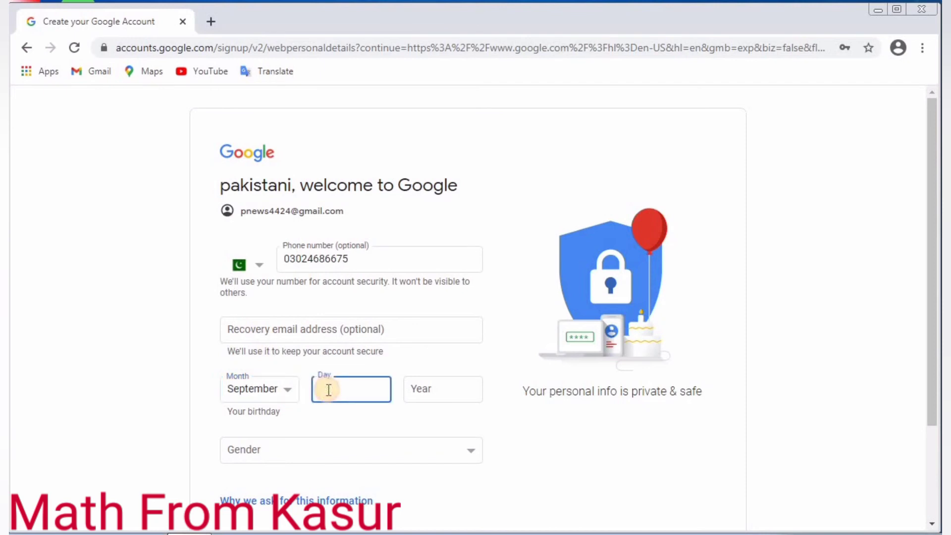
text(2)
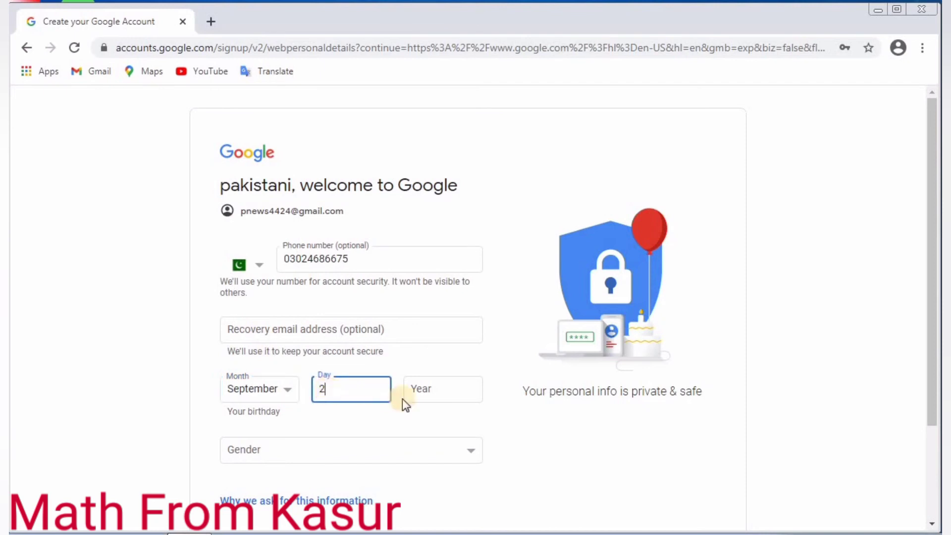
click(420, 389)
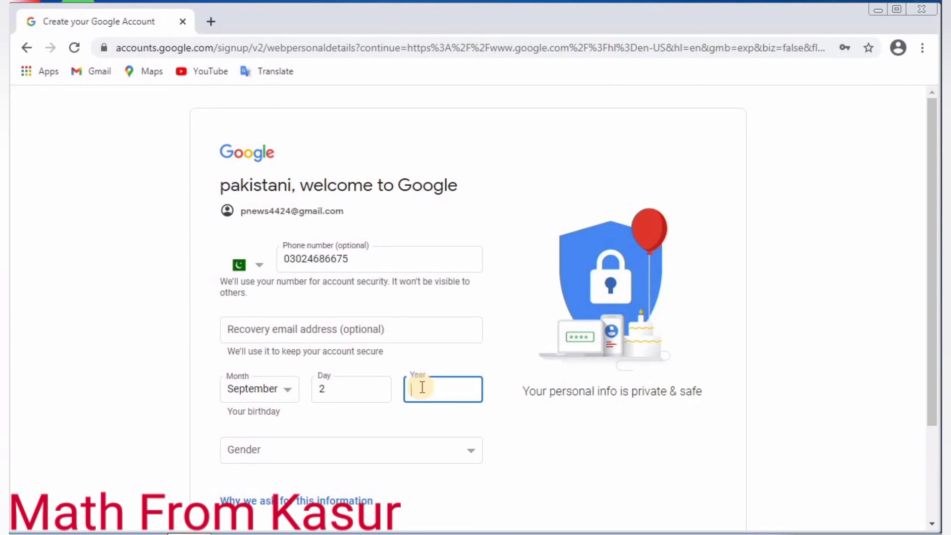
text(1992)
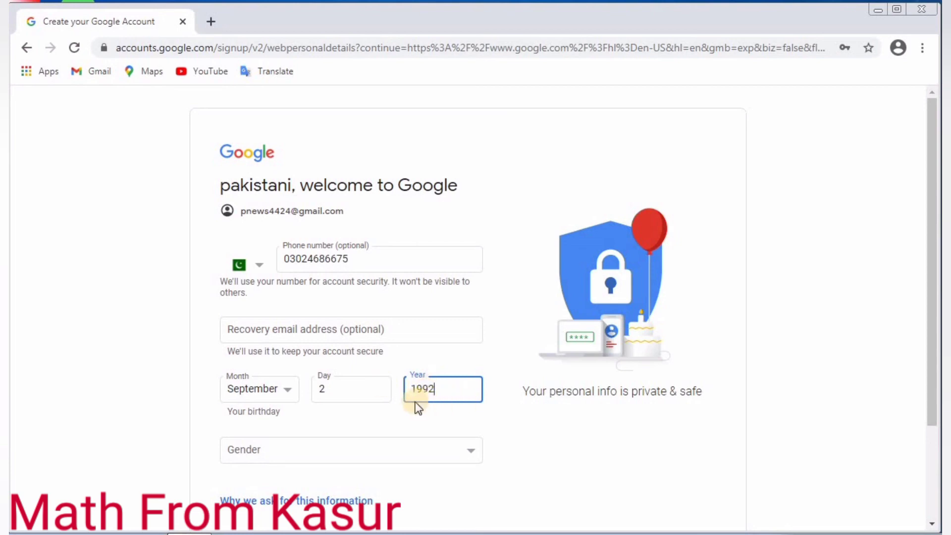
Choose Male as the gender and submit the personal details.
click(386, 450)
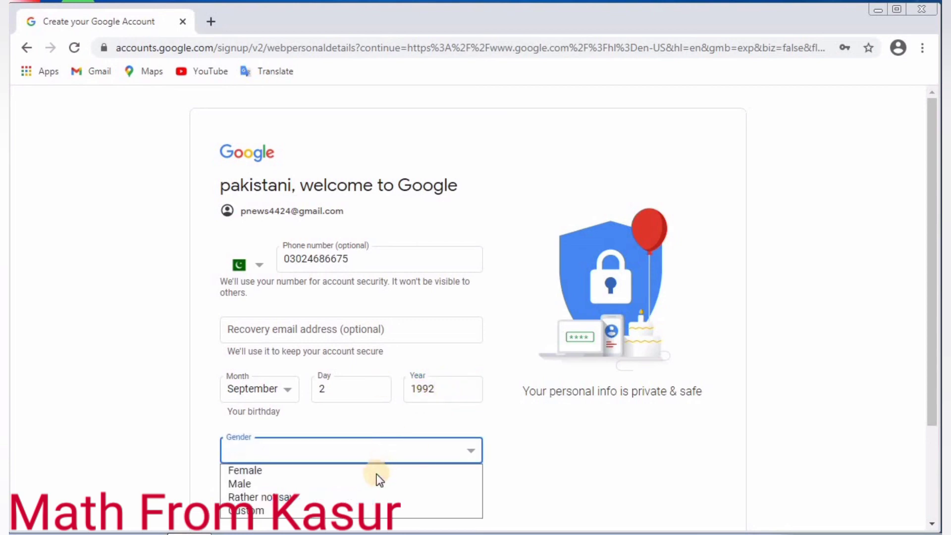
click(361, 485)
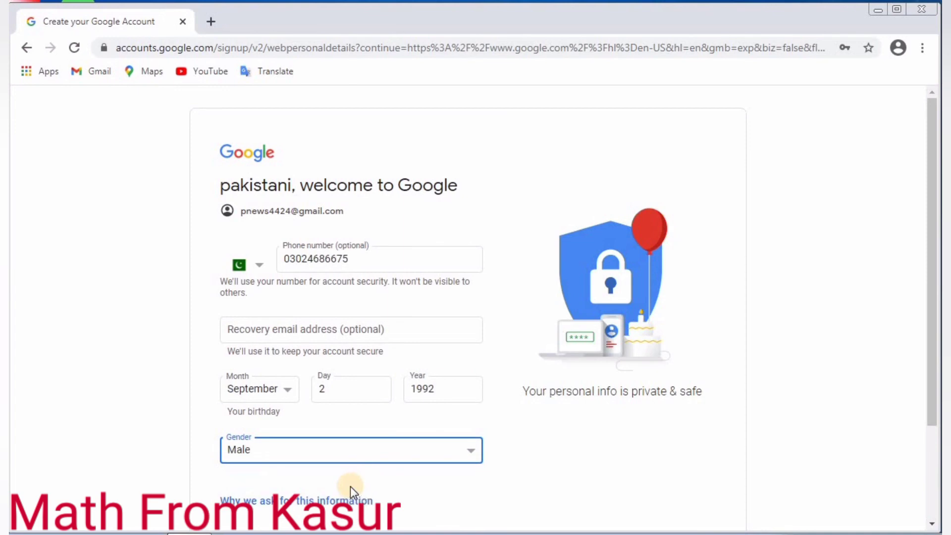
scroll(363, 480, down, 3)
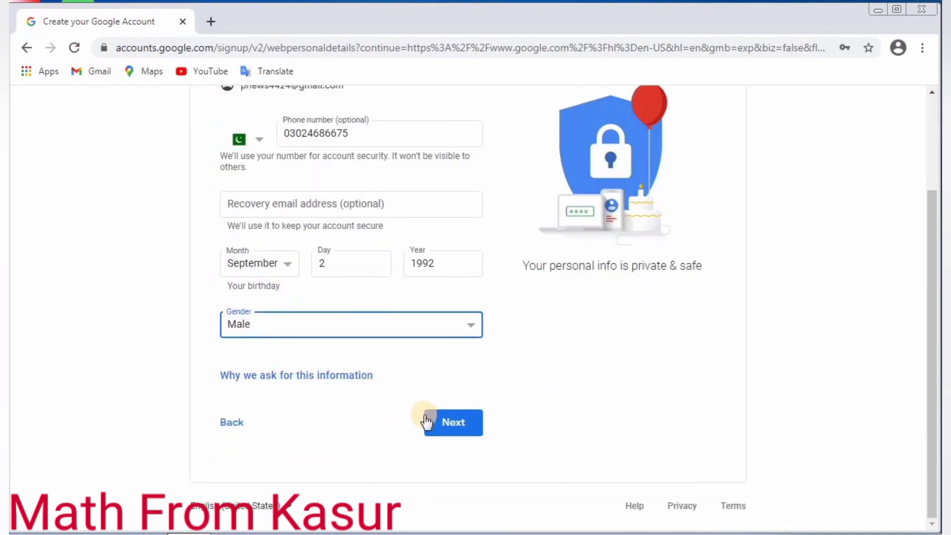
click(453, 424)
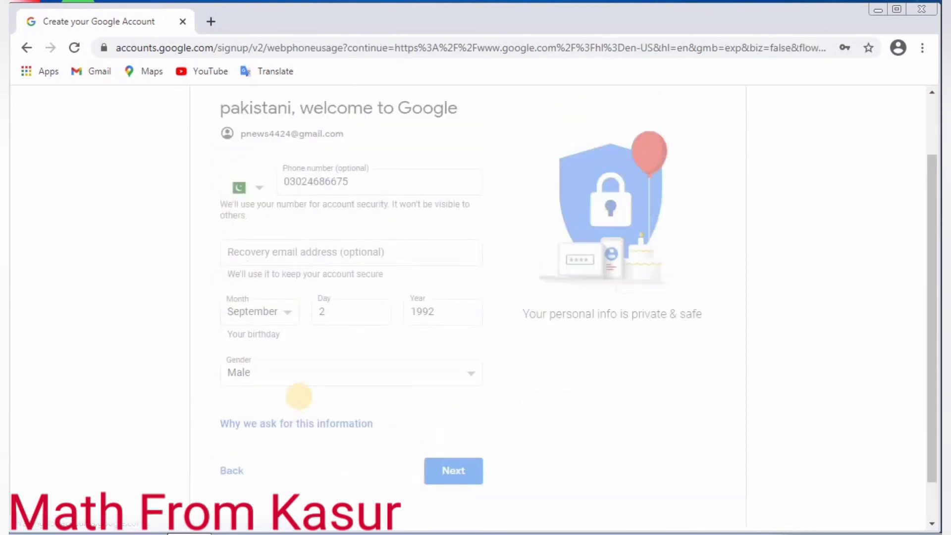
Accept "Yes, I'm in" to use the phone number across Google services.
scroll(253, 366, down, 2)
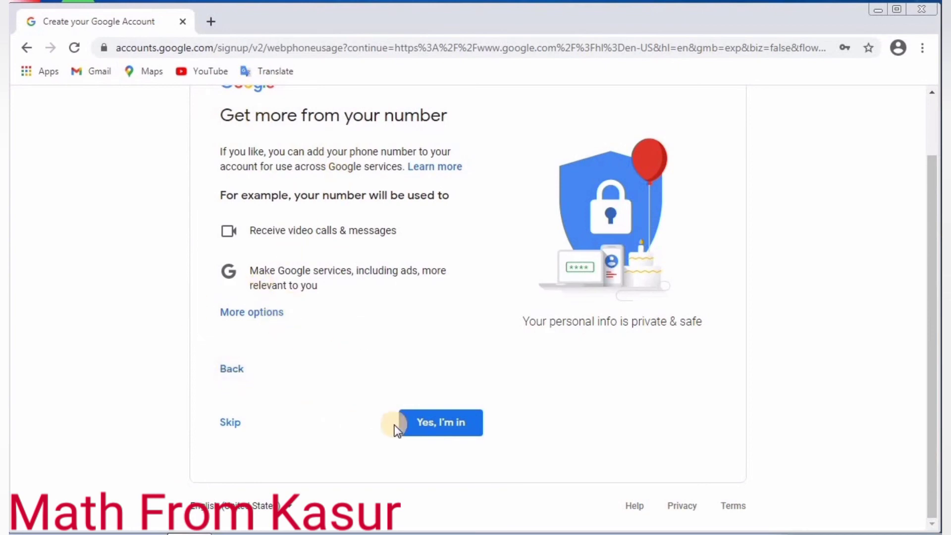
click(420, 429)
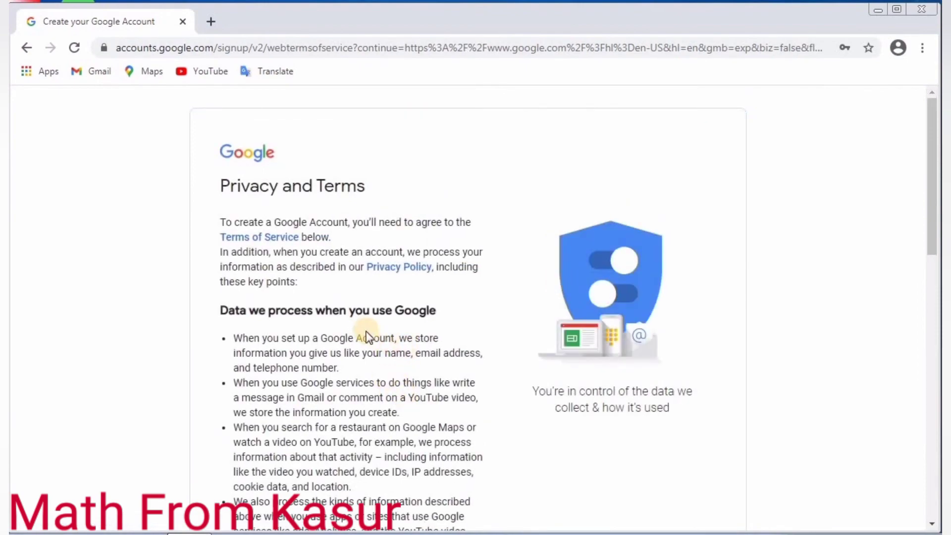
Scroll through the Privacy and Terms and agree to them to create the account.
scroll(365, 331, down, 5)
scroll(367, 335, down, 10)
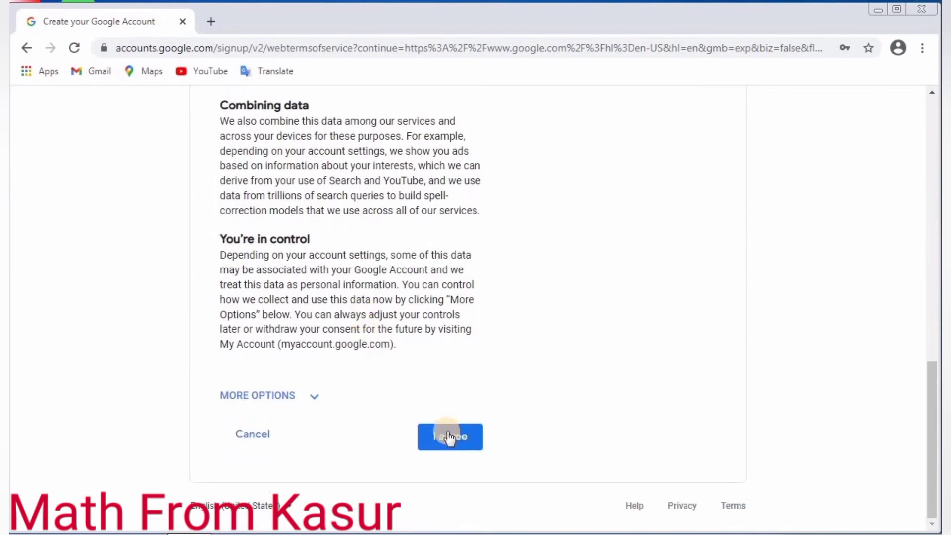
click(448, 433)
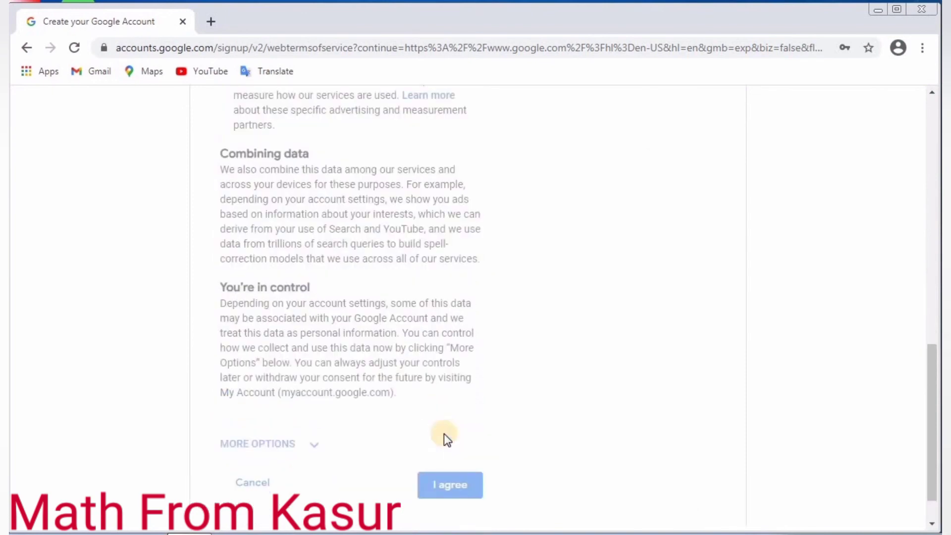